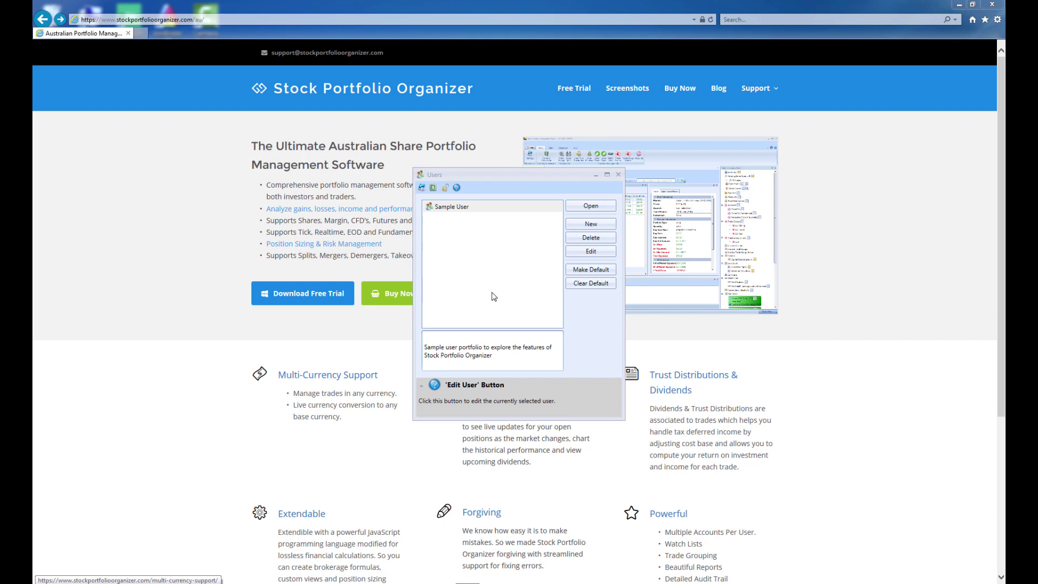
Create a new user with the user's name and Australian Dollar [AUD] base currency.
{"action": "left_click", "coordinate": [591, 224]}
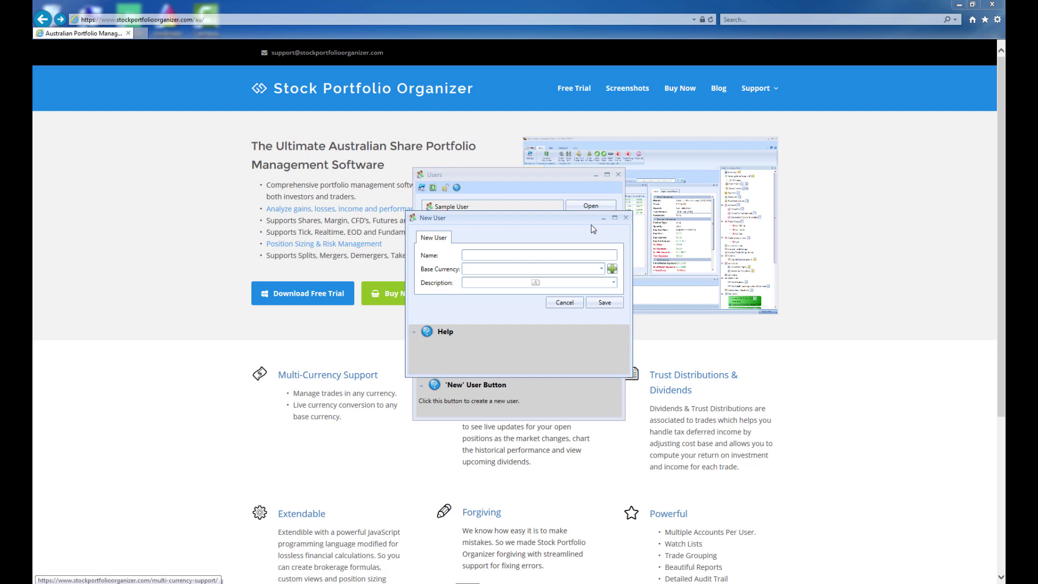
{"action": "left_click", "coordinate": [504, 252]}
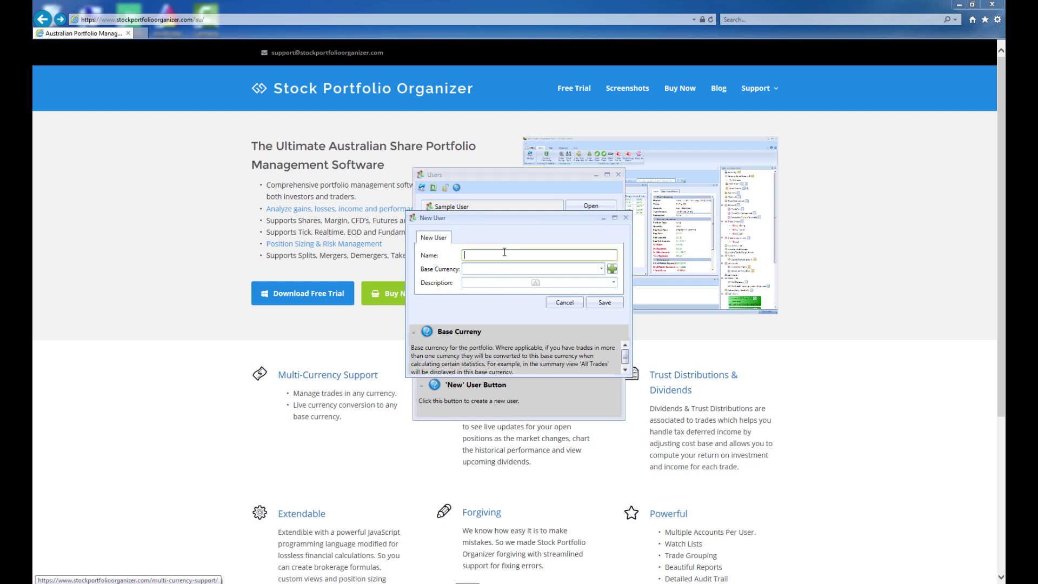
{"action": "type", "text": "Paul"}
{"action": "left_click", "coordinate": [601, 269]}
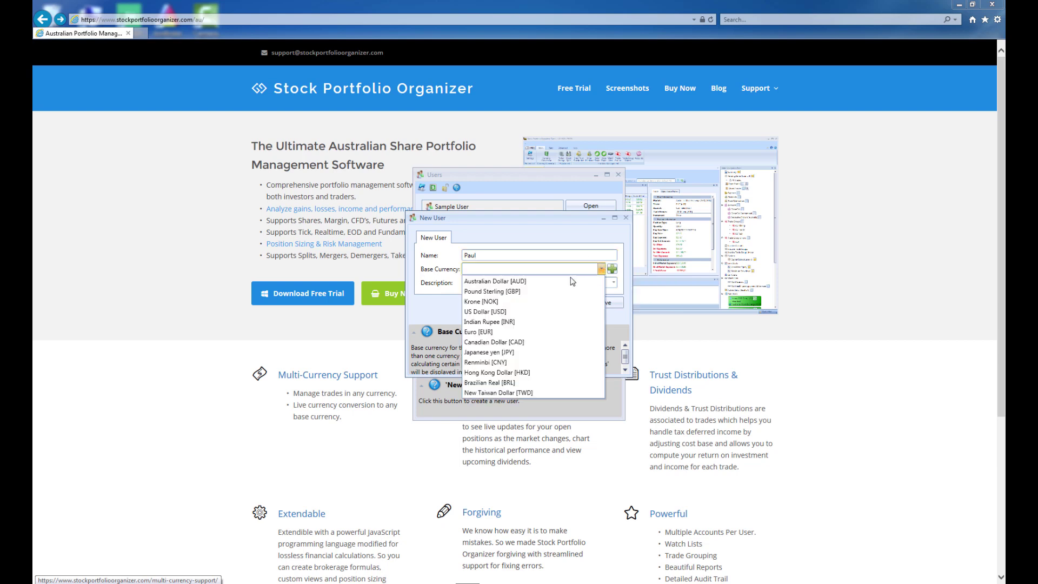
{"action": "left_click", "coordinate": [517, 283]}
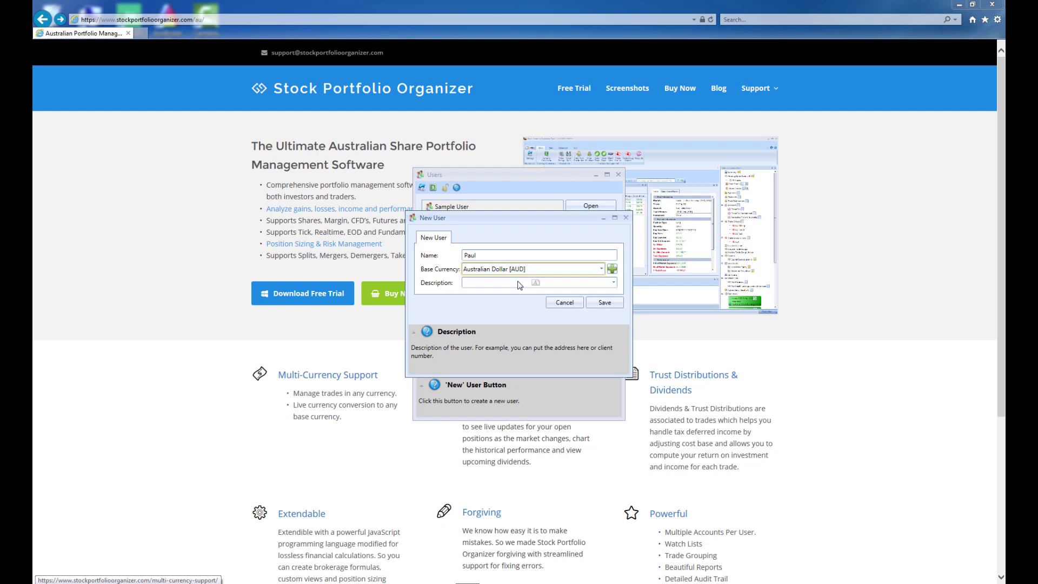
{"action": "left_click", "coordinate": [600, 302]}
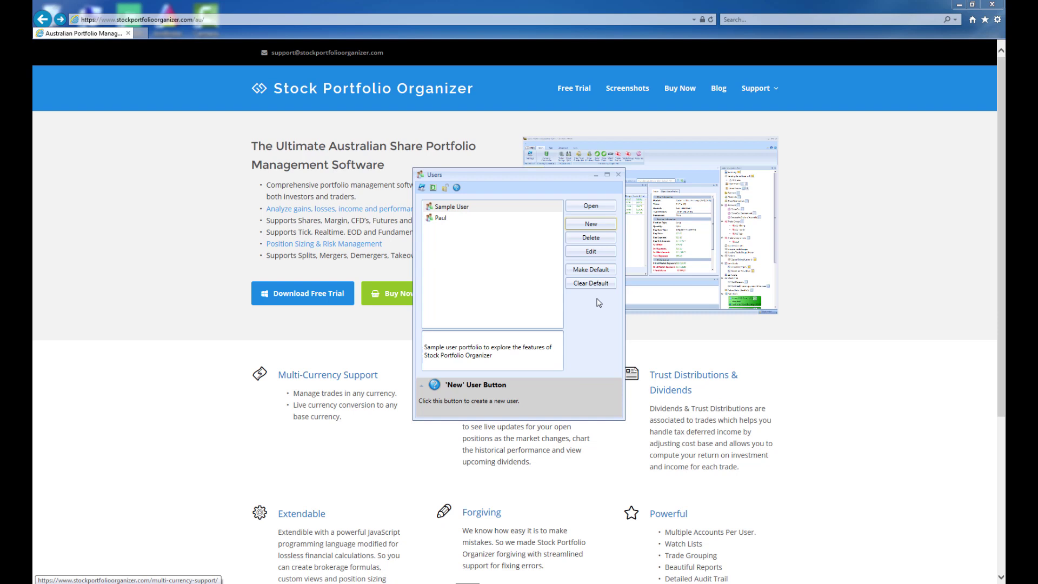
Make the newly added user the default and open that user's portfolio.
{"action": "left_click", "coordinate": [449, 218]}
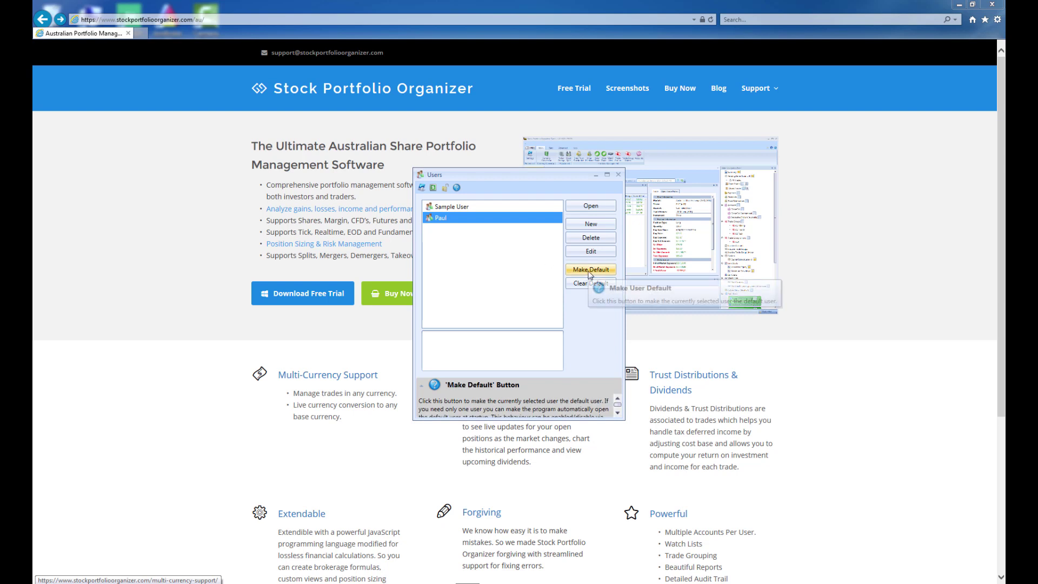
{"action": "left_click", "coordinate": [590, 273]}
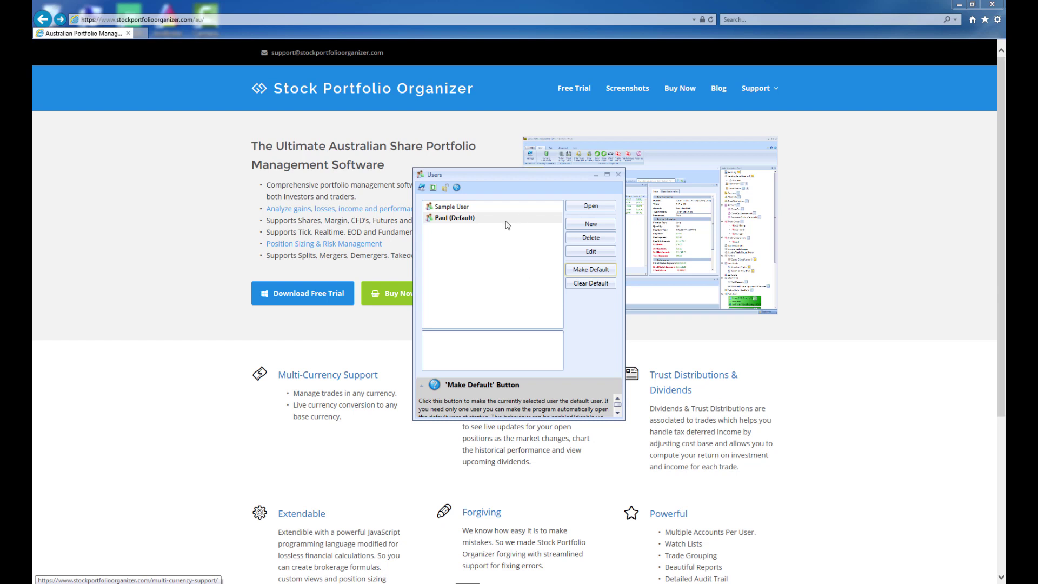
{"action": "left_click", "coordinate": [613, 210]}
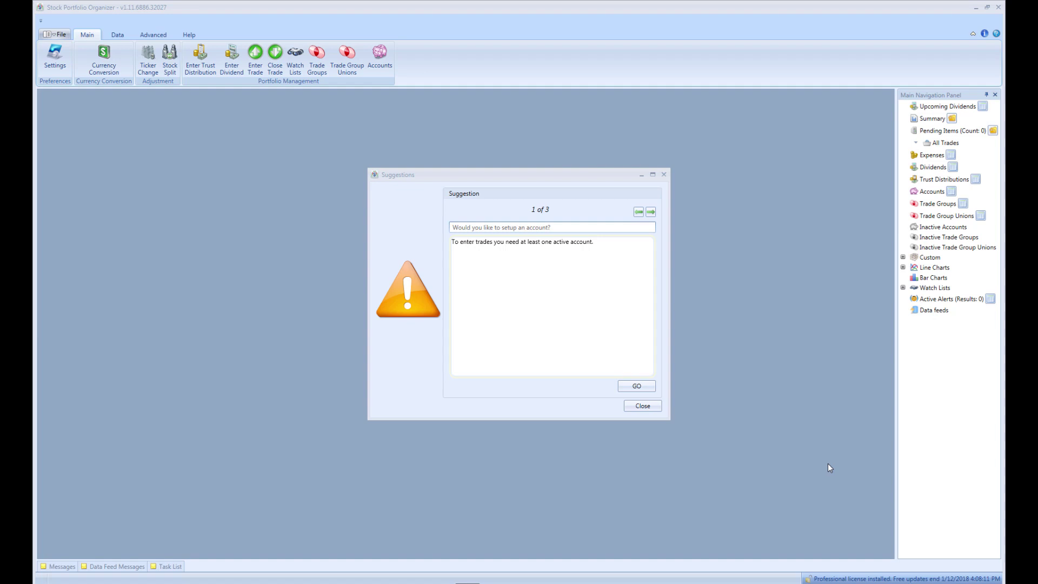
Close the Suggestions dialog about setting up an account.
{"action": "left_click", "coordinate": [658, 406]}
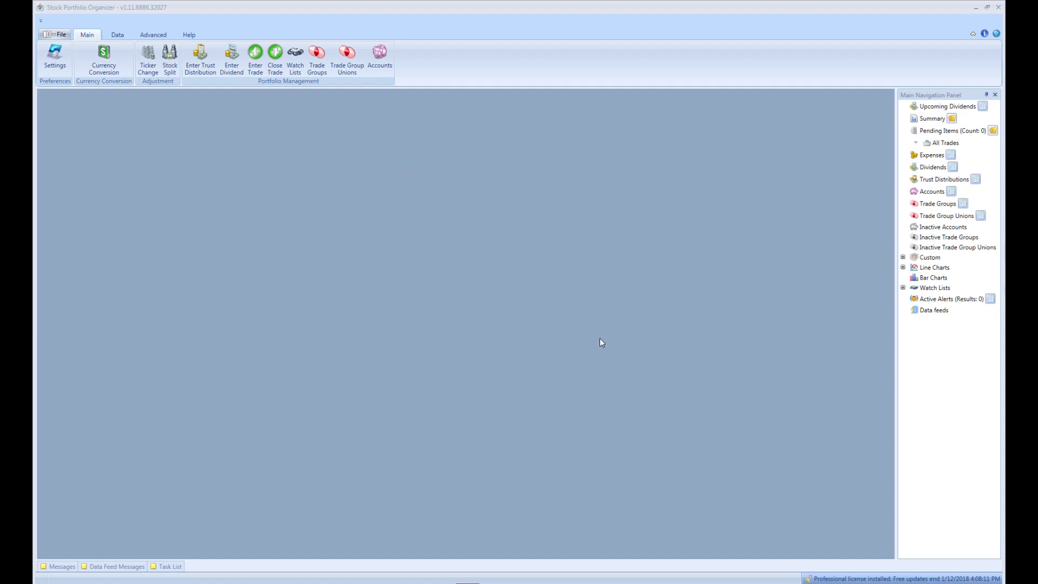
Add an account named 'Commsec' with an initial balance of 100,000.
{"action": "left_click", "coordinate": [380, 56]}
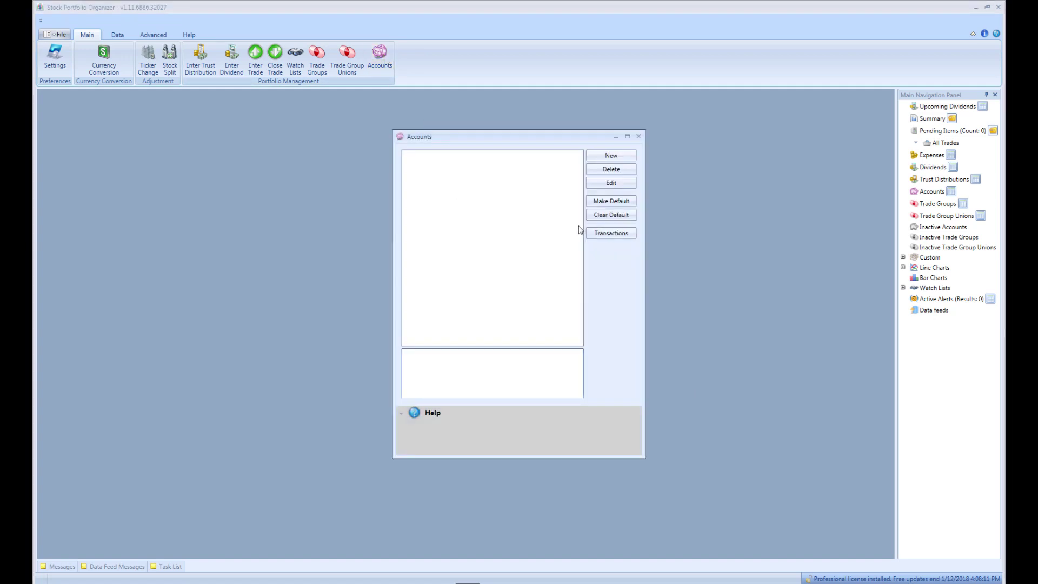
{"action": "left_click", "coordinate": [619, 158]}
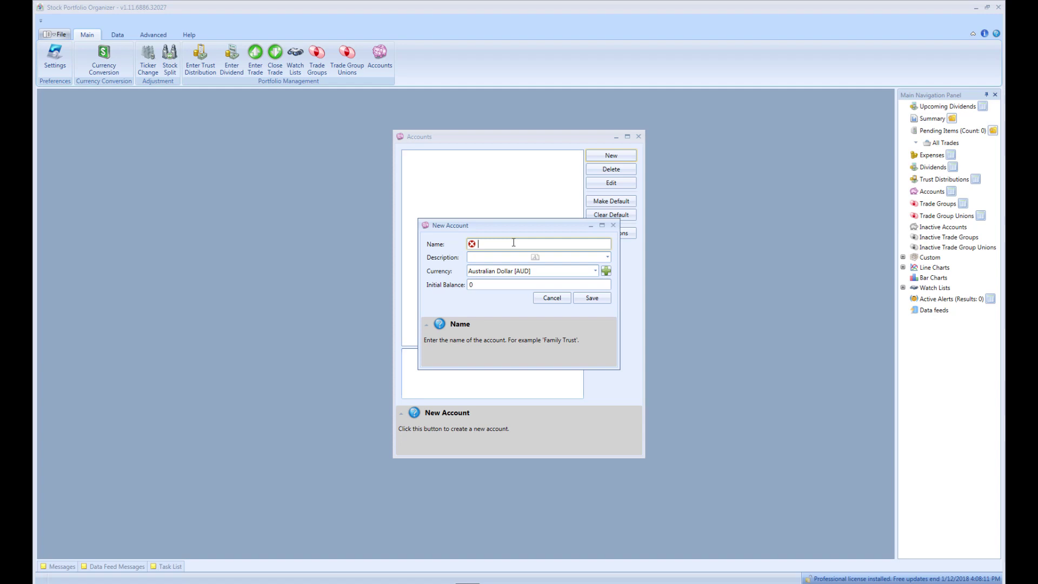
{"action": "type", "text": "Commsec"}
{"action": "left_click", "coordinate": [482, 286]}
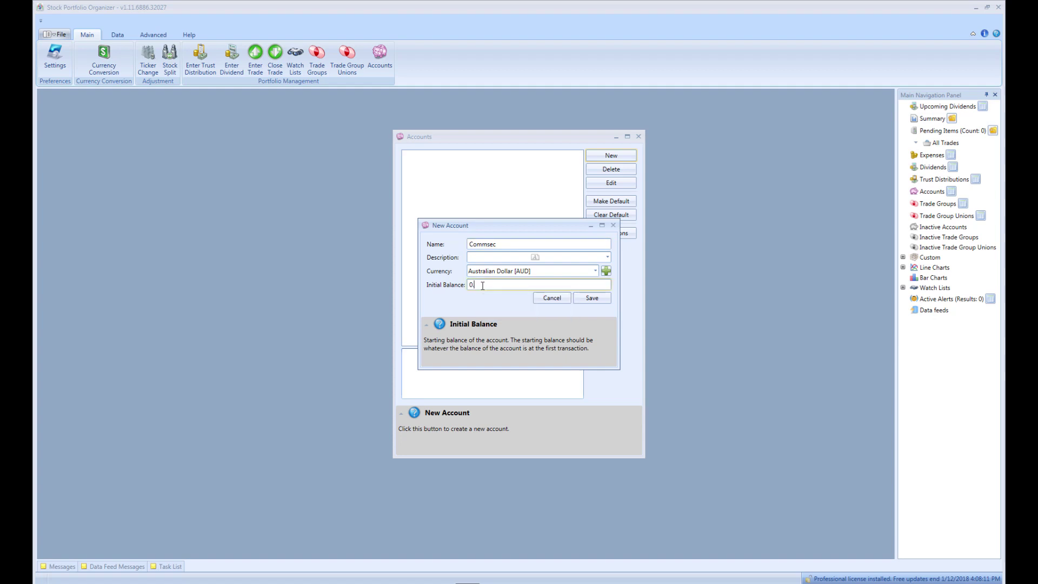
{"action": "type", "text": "100,000"}
{"action": "left_click", "coordinate": [591, 298]}
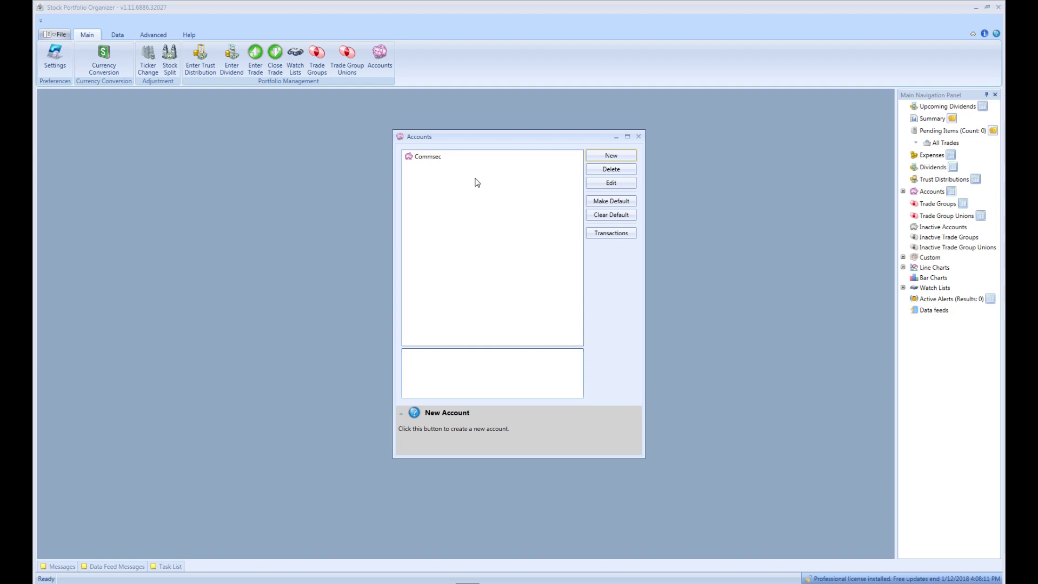
Set Commsec as the default account and close the Accounts window.
{"action": "left_click", "coordinate": [442, 157]}
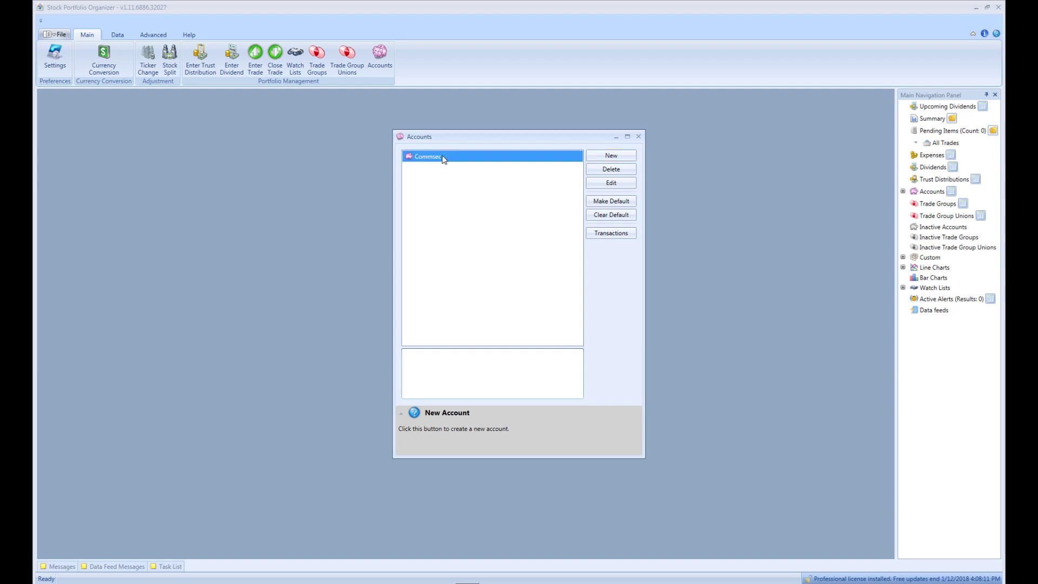
{"action": "left_click", "coordinate": [613, 201]}
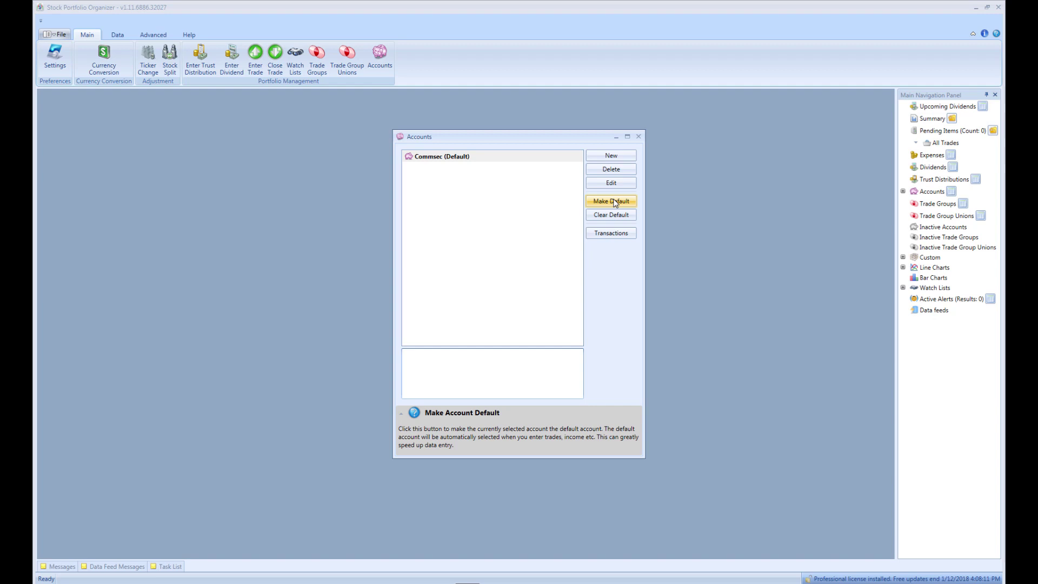
{"action": "left_click", "coordinate": [766, 259]}
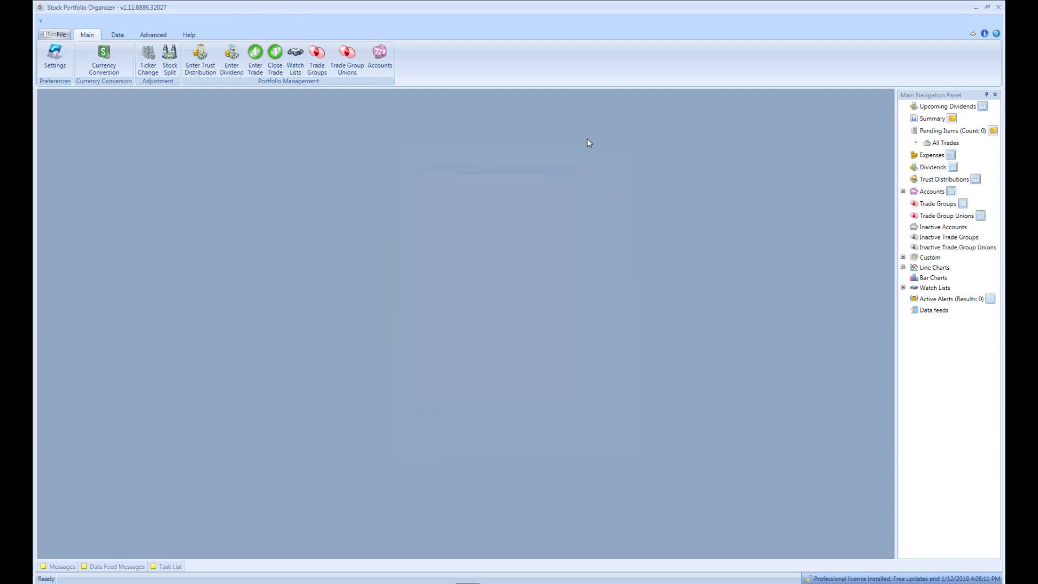
Open Brokerage Formulas from the Advanced ribbon and begin a new blank formula.
{"action": "left_click", "coordinate": [154, 34]}
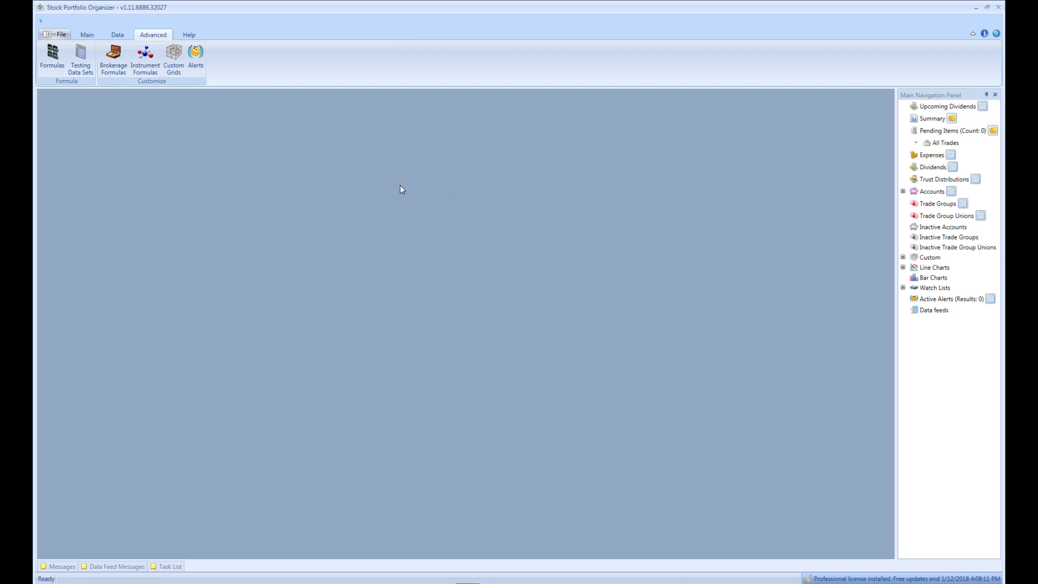
{"action": "left_click", "coordinate": [114, 57]}
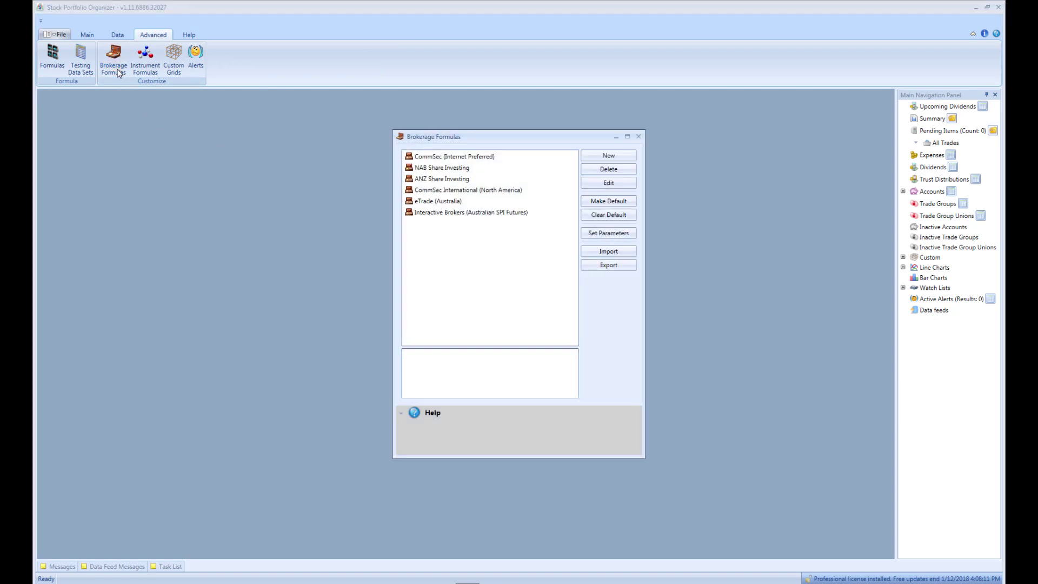
{"action": "left_click", "coordinate": [599, 157]}
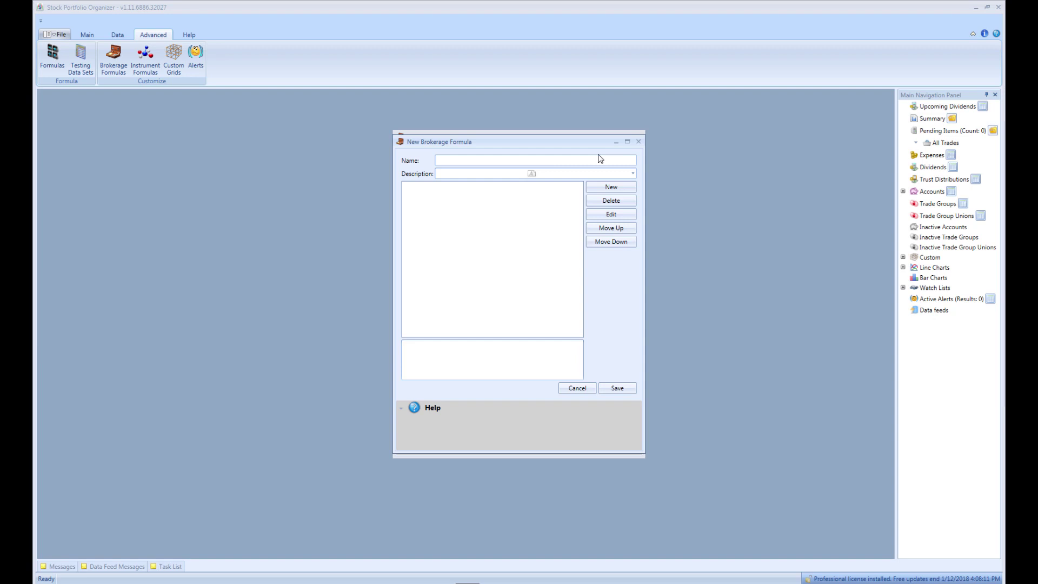
Save a brokerage formula named 'Commsec Brokerage' and make it the default.
{"action": "left_click", "coordinate": [484, 162]}
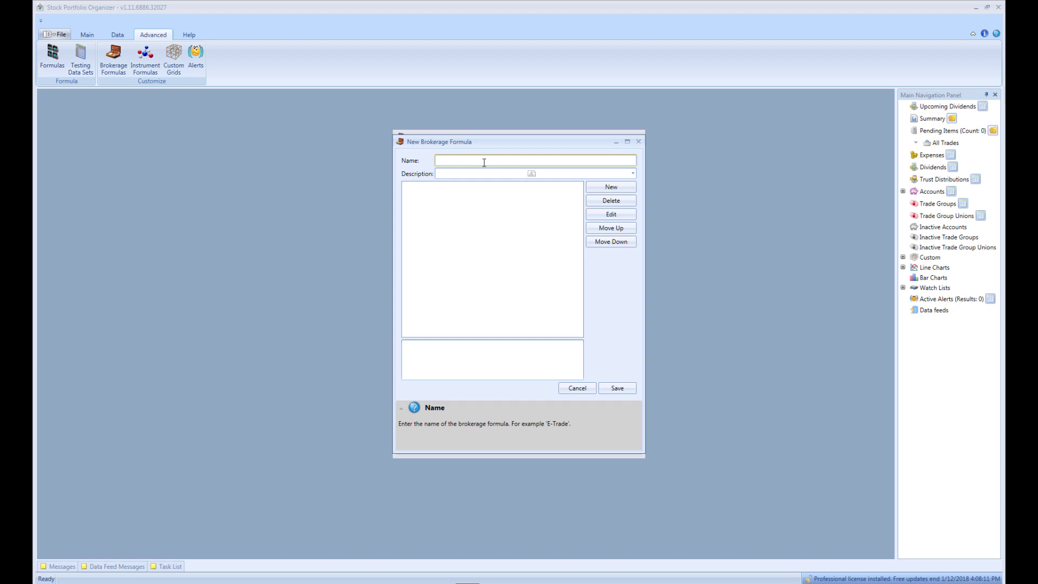
{"action": "type", "text": "Commsec Brokerage"}
{"action": "left_click", "coordinate": [624, 387]}
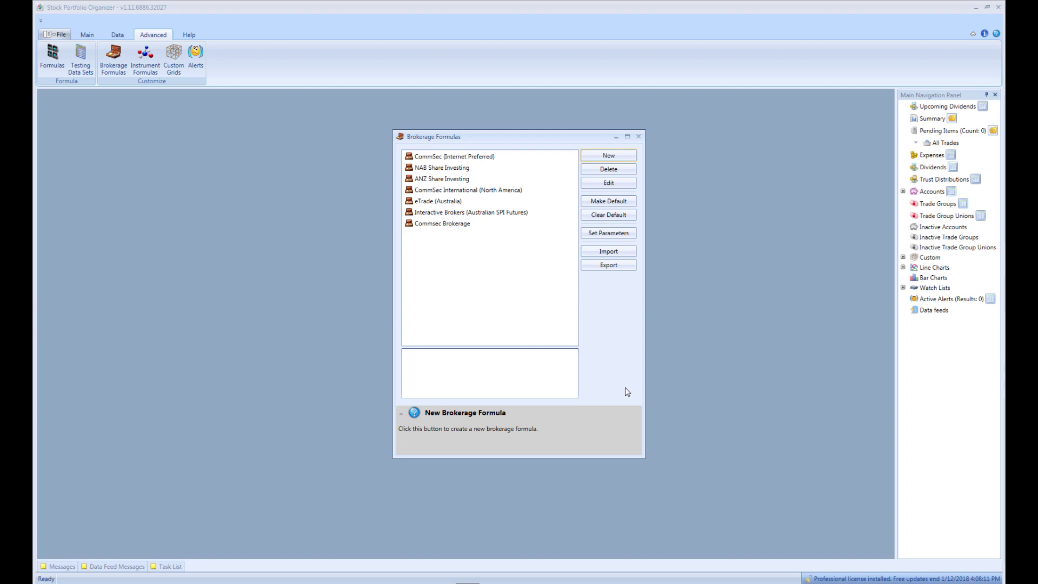
{"action": "left_click", "coordinate": [465, 229]}
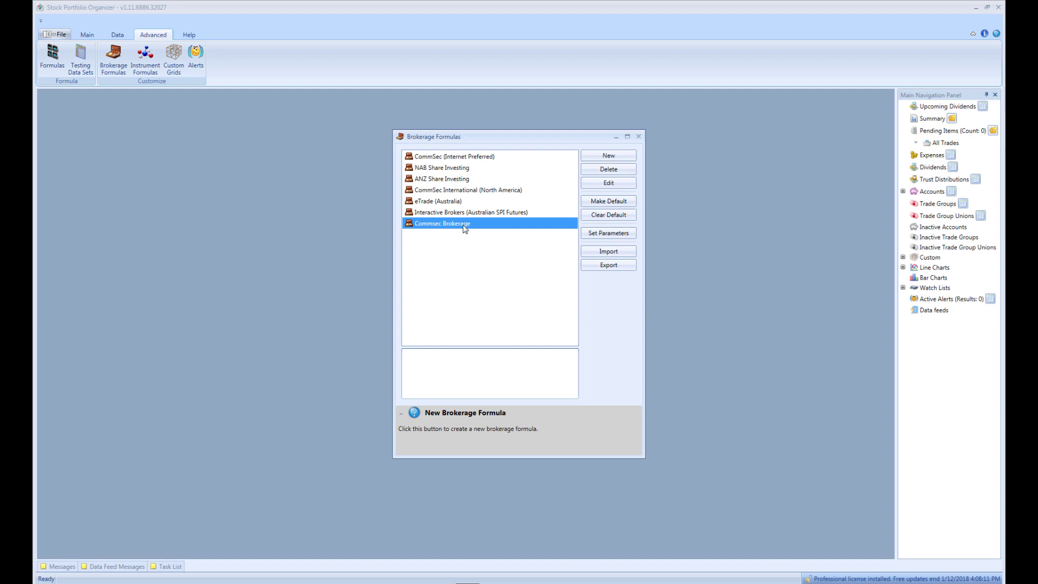
{"action": "left_click", "coordinate": [611, 202]}
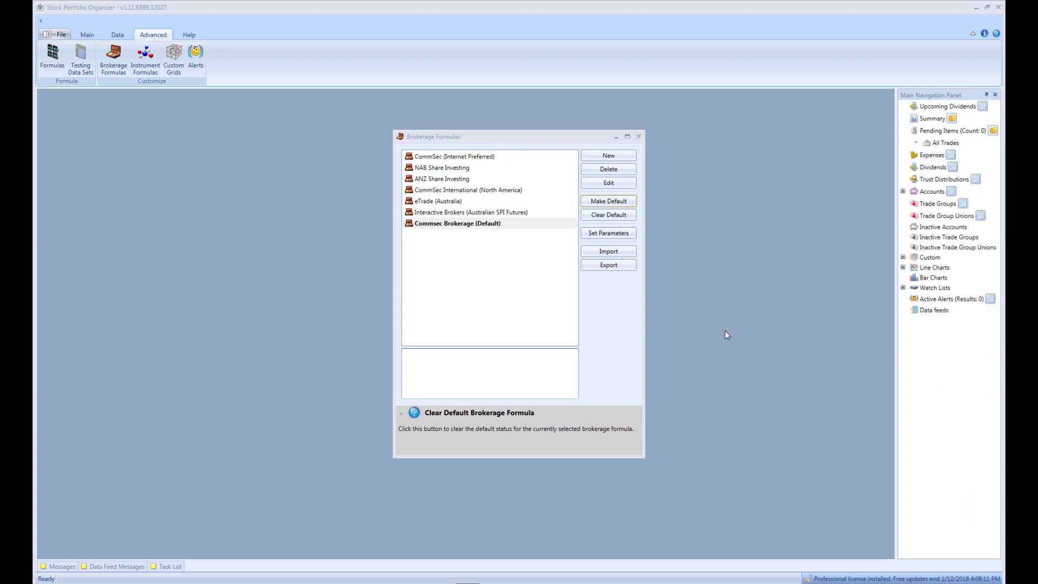
Close the Brokerage Formulas list and begin entering a new Share trade.
{"action": "left_click", "coordinate": [639, 136]}
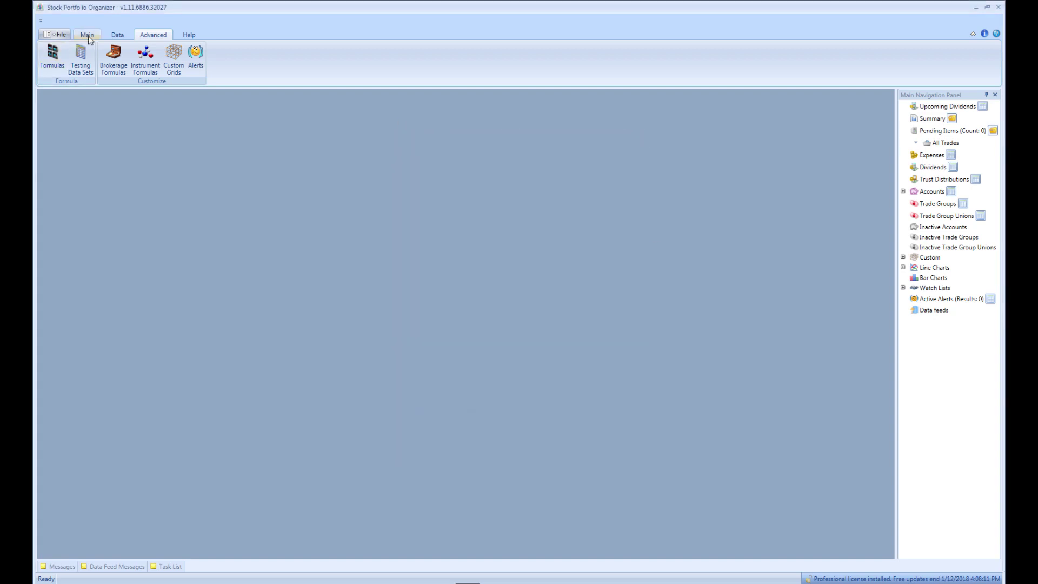
{"action": "left_click", "coordinate": [87, 35]}
{"action": "left_click", "coordinate": [255, 69]}
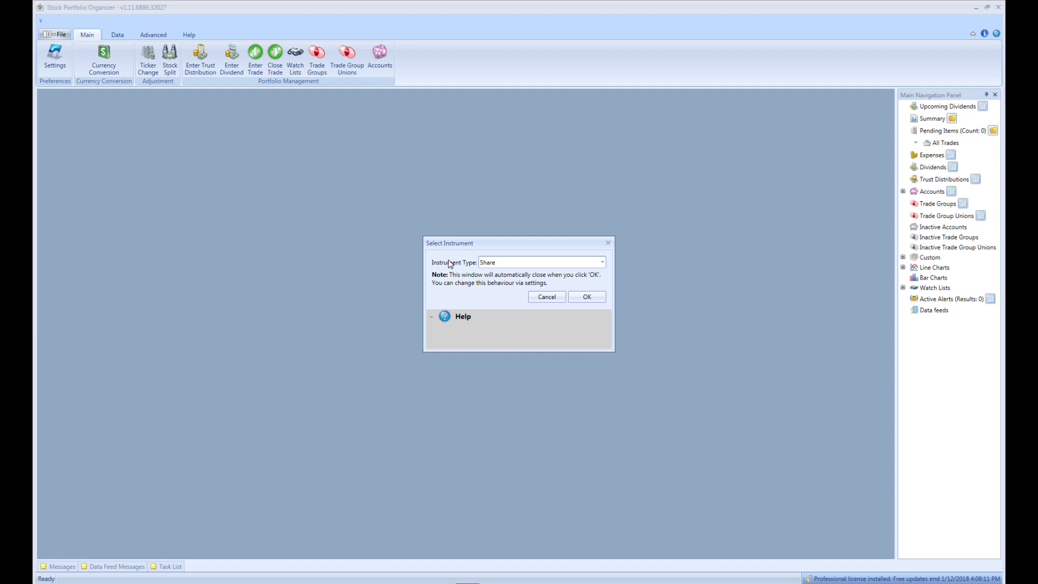
Confirm Share as instrument and set the trade's market to Australian Stock Exchange (ASX) [AUD].
{"action": "left_click", "coordinate": [582, 299]}
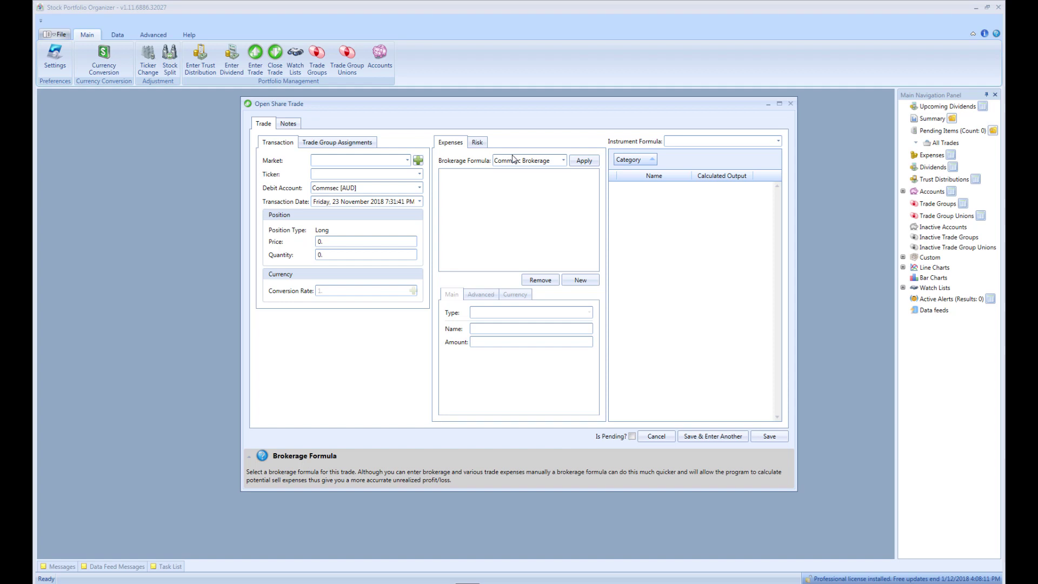
{"action": "left_click", "coordinate": [397, 174]}
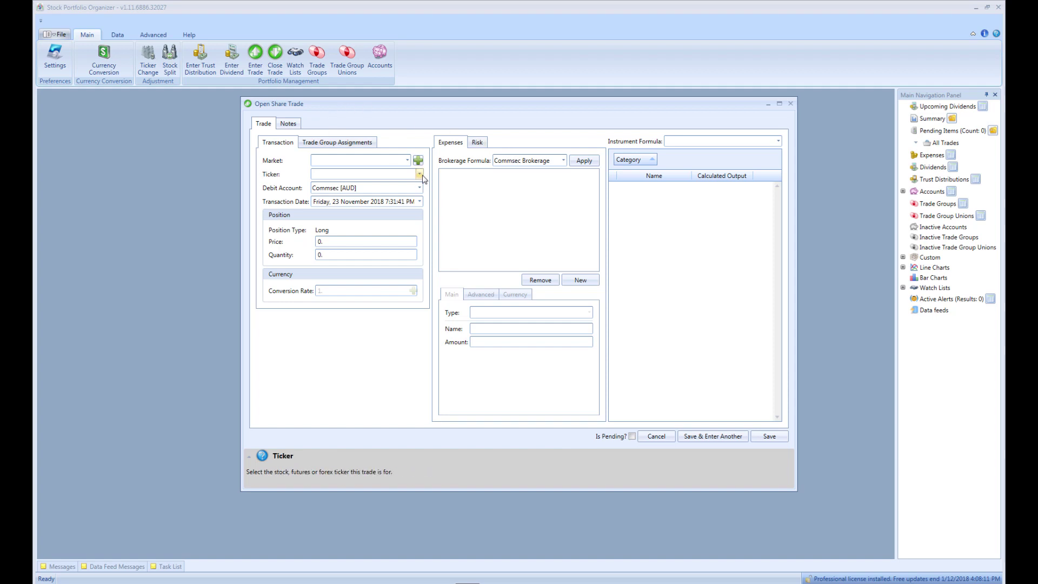
{"action": "left_click", "coordinate": [419, 174]}
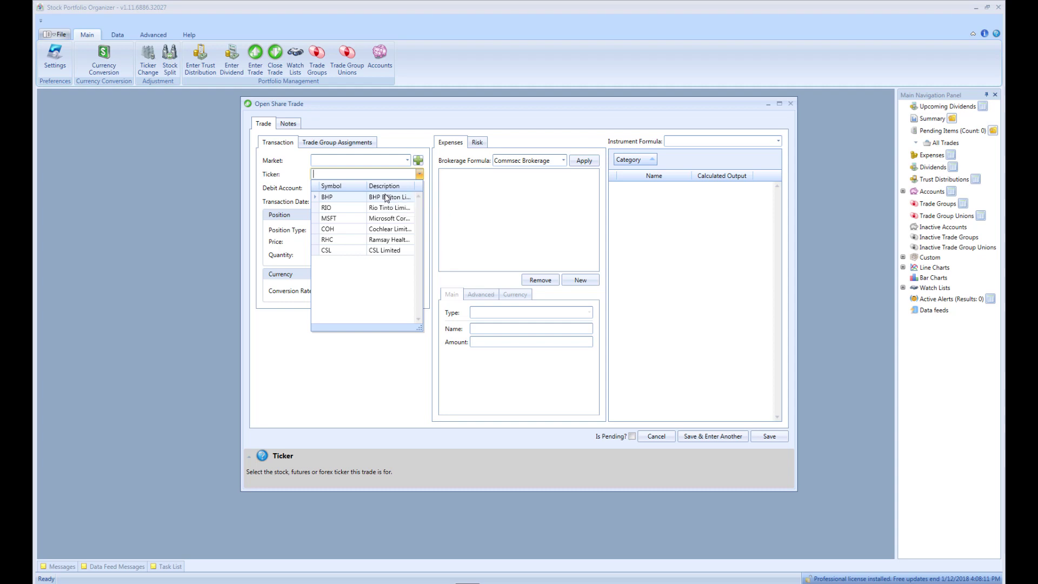
{"action": "left_click", "coordinate": [406, 163]}
{"action": "left_click", "coordinate": [406, 163]}
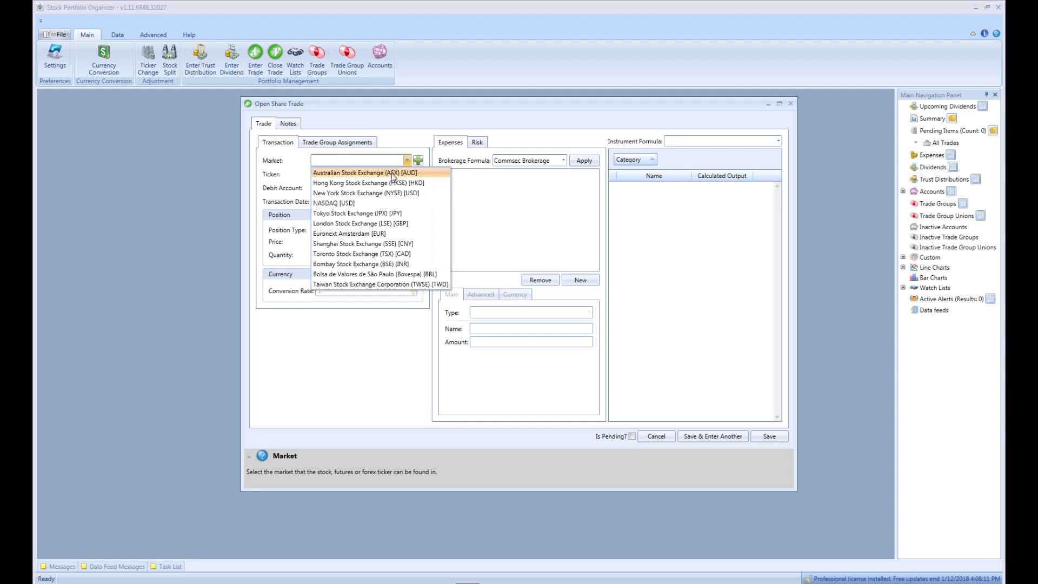
{"action": "left_click", "coordinate": [390, 173]}
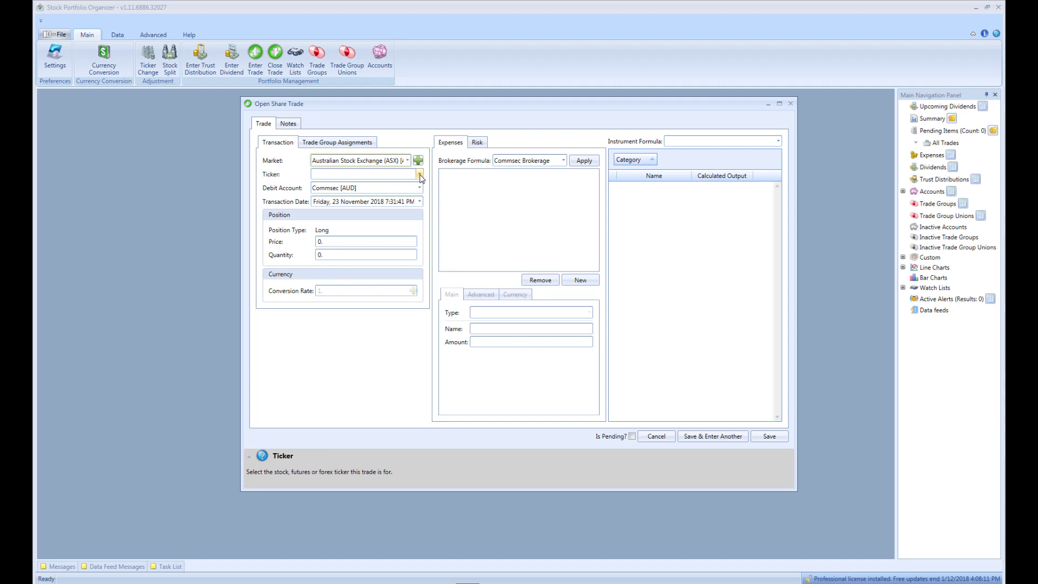
{"action": "left_click", "coordinate": [406, 174]}
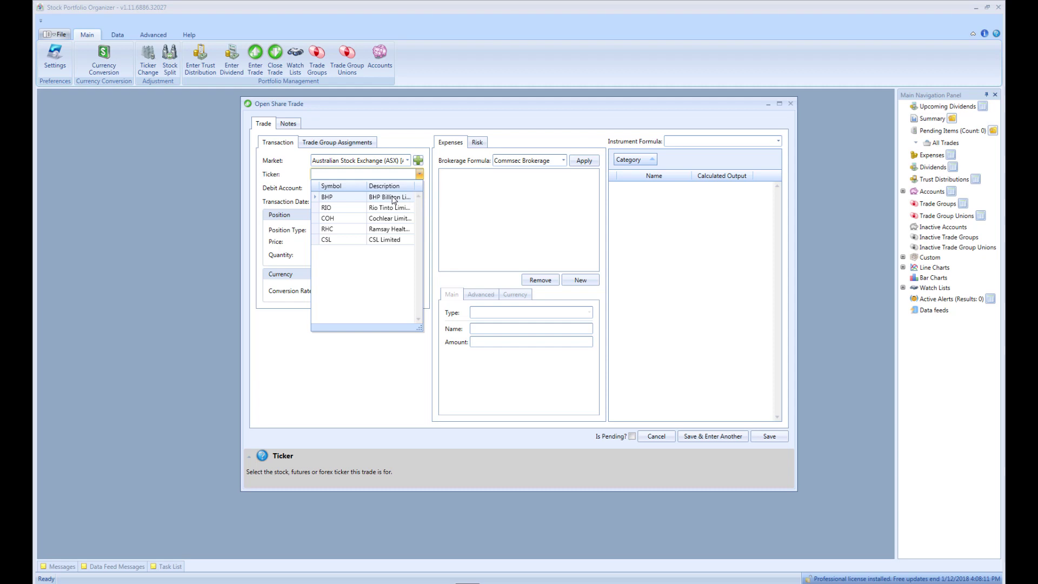
Set the trade's ticker to BHP, declining to add 'NEW' as a new ticker.
{"action": "left_click", "coordinate": [346, 175]}
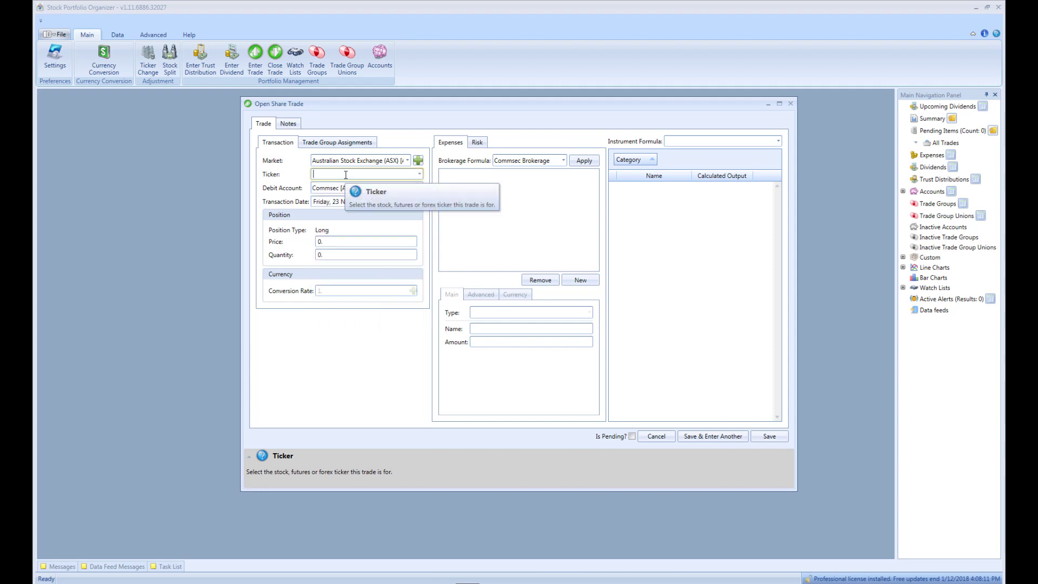
{"action": "type", "text": "N"}
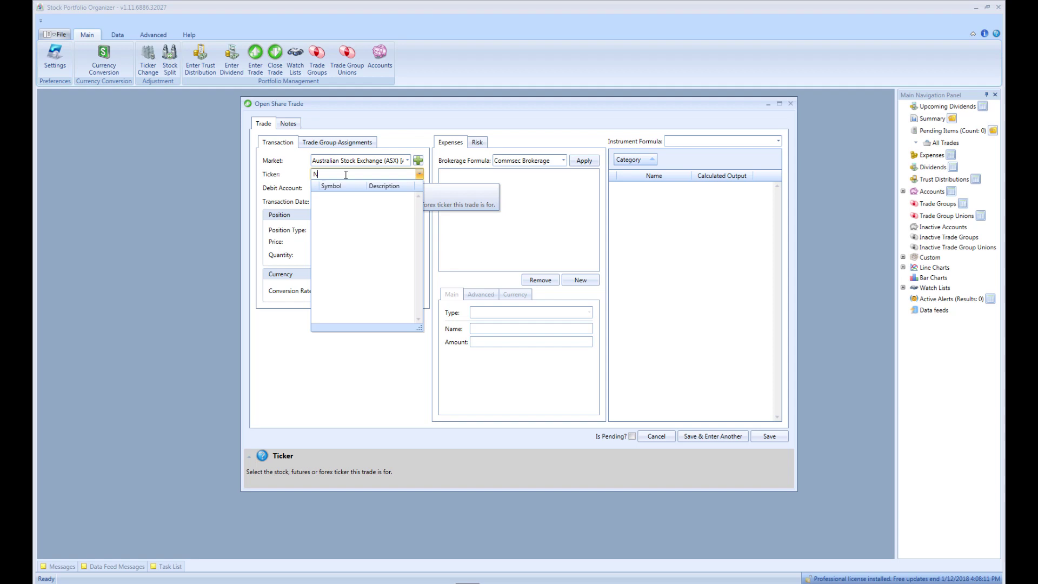
{"action": "type", "text": "EW"}
{"action": "key", "text": "Tab"}
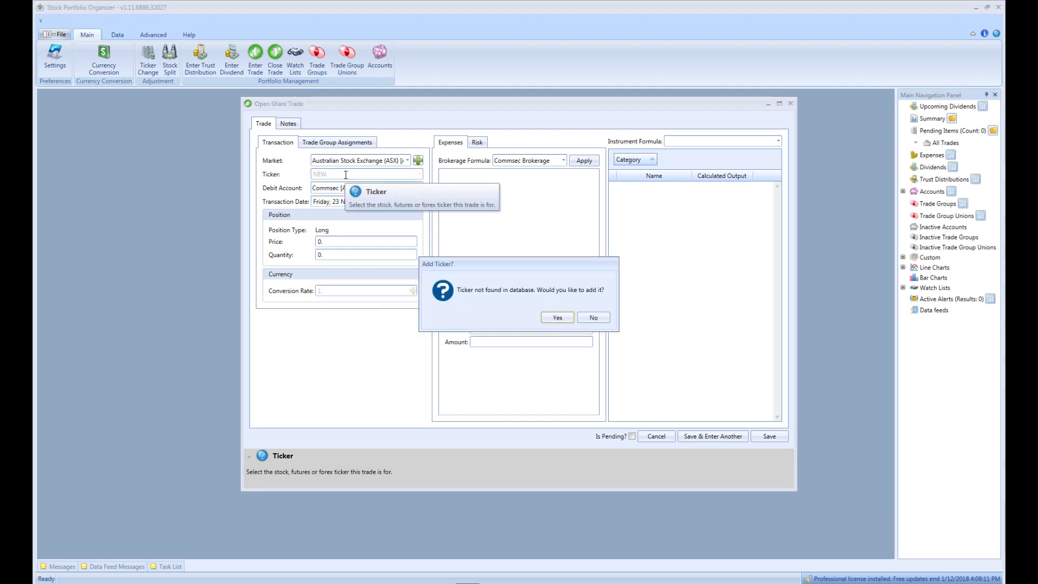
{"action": "left_click", "coordinate": [602, 318]}
{"action": "left_click", "coordinate": [419, 174]}
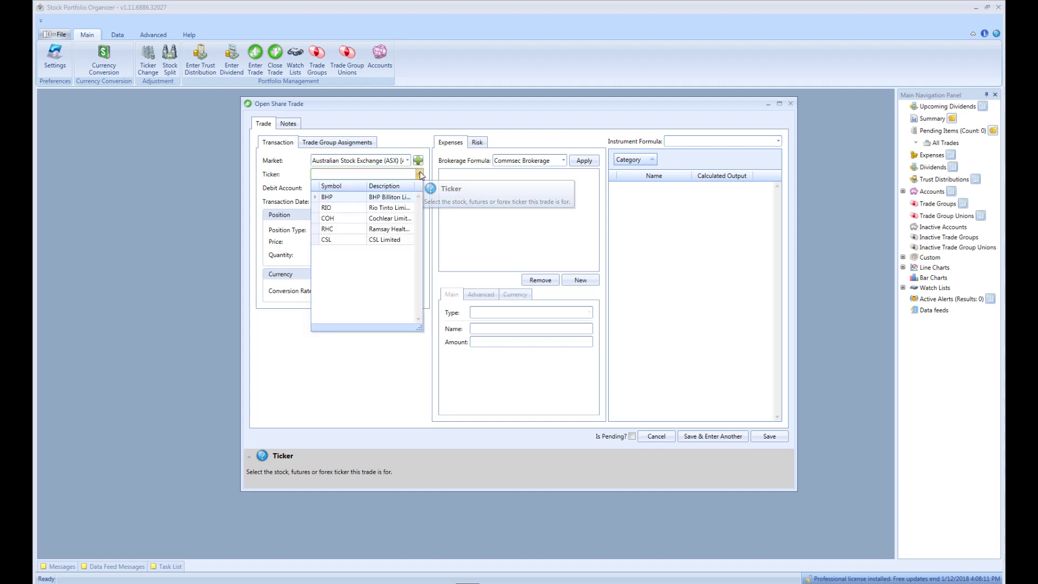
{"action": "left_click", "coordinate": [382, 199]}
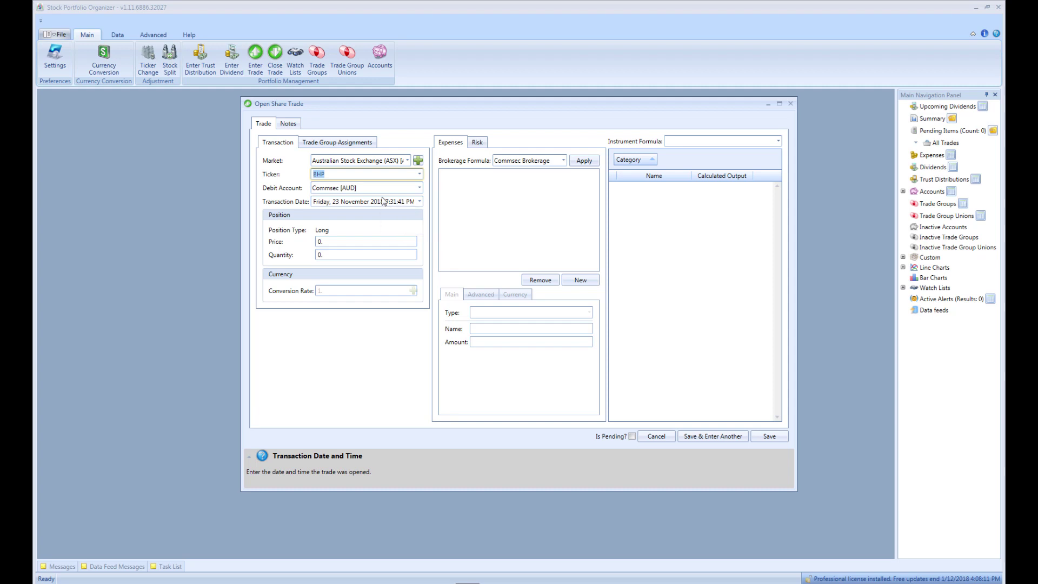
Set the BHP trade's price to 31.5 and quantity to 1000, then add a new expense.
{"action": "left_click", "coordinate": [323, 242]}
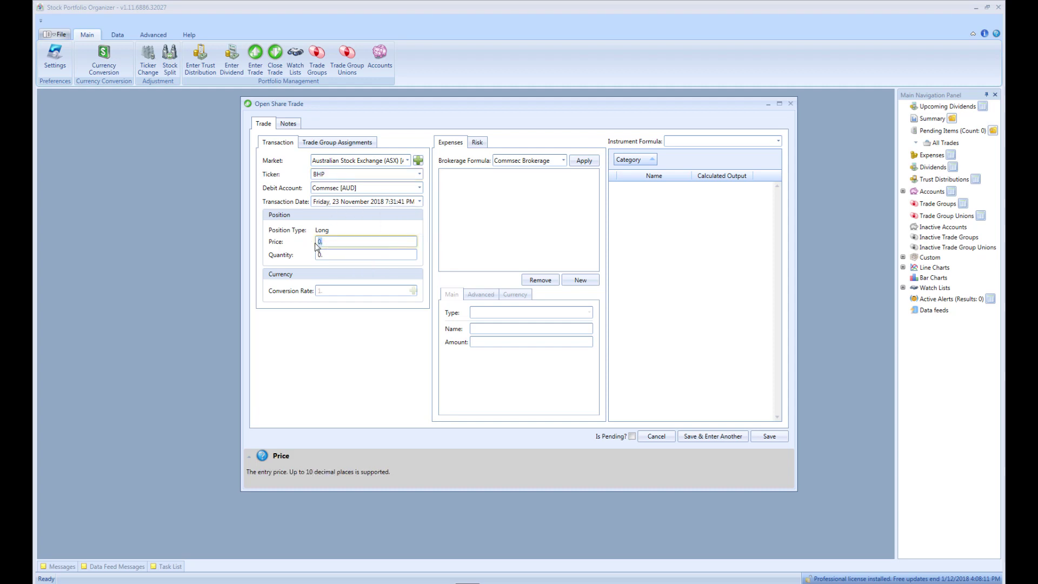
{"action": "type", "text": "31.5"}
{"action": "key", "text": "Tab"}
{"action": "type", "text": "1000"}
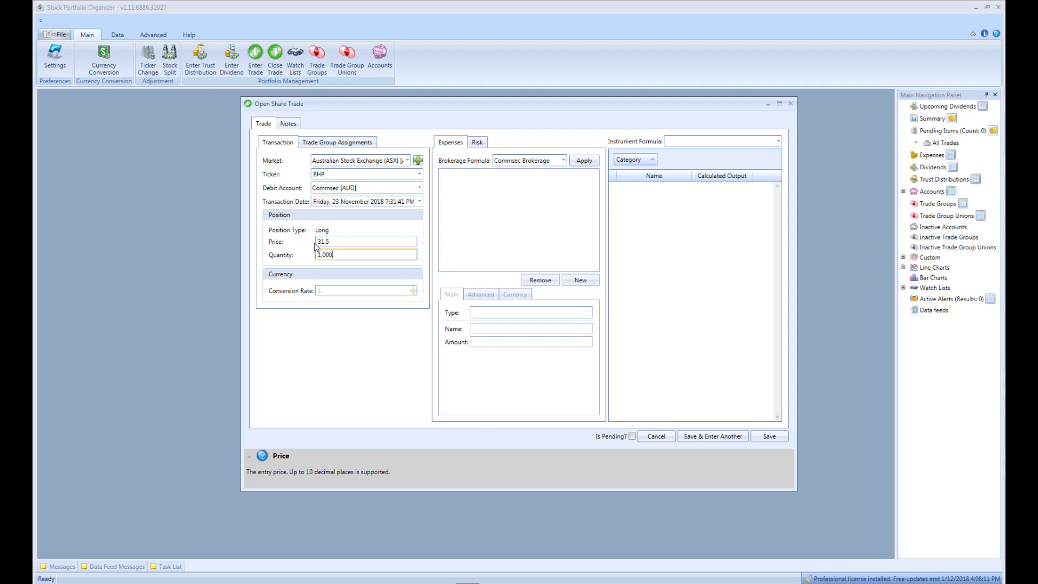
{"action": "left_click", "coordinate": [575, 281]}
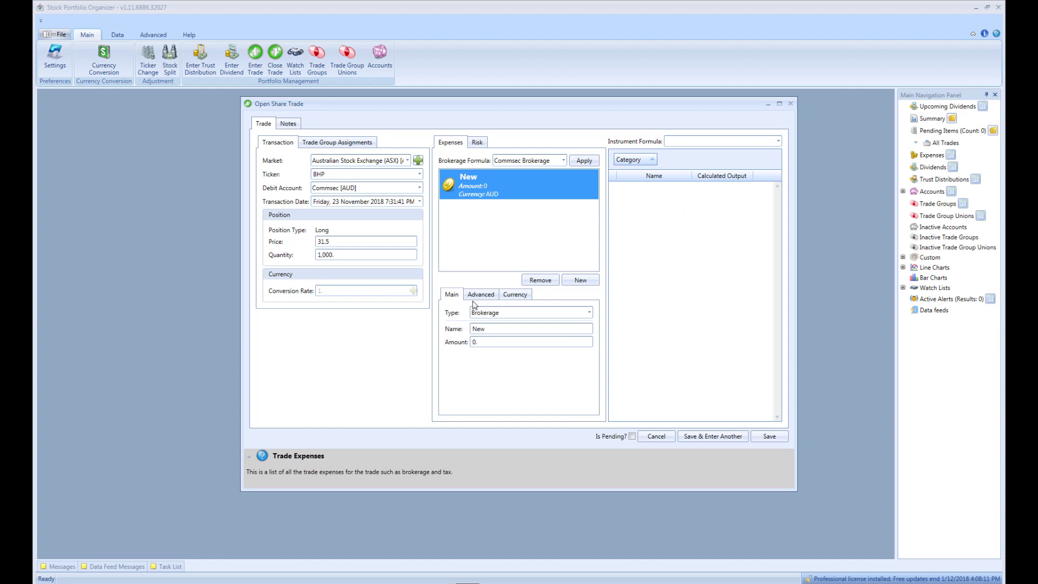
Rename the new expense to Brokerage and enter 29.95 as its amount.
{"action": "double_click", "coordinate": [492, 330]}
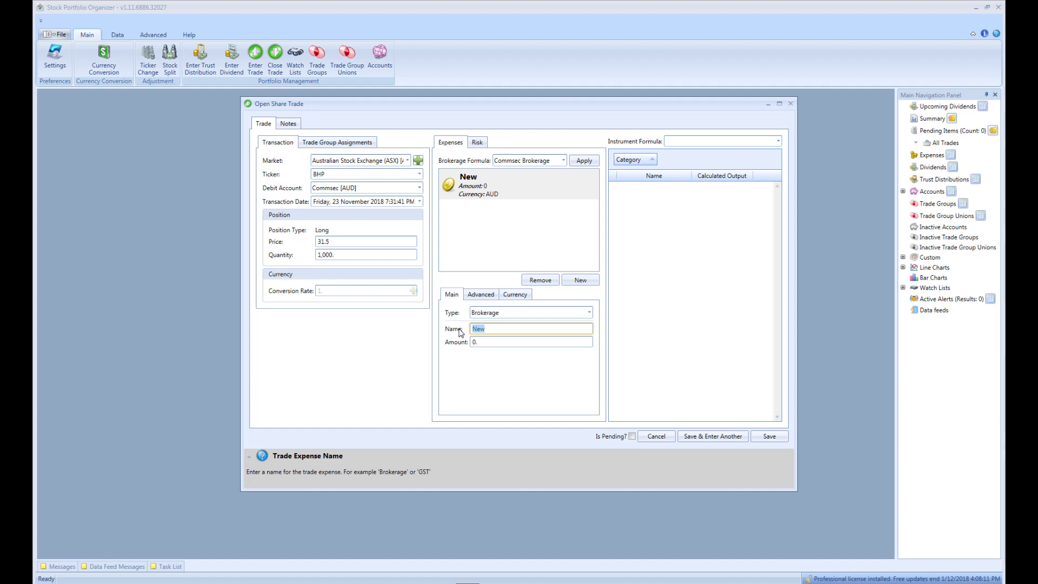
{"action": "type", "text": "Brokerage"}
{"action": "key", "text": "Tab"}
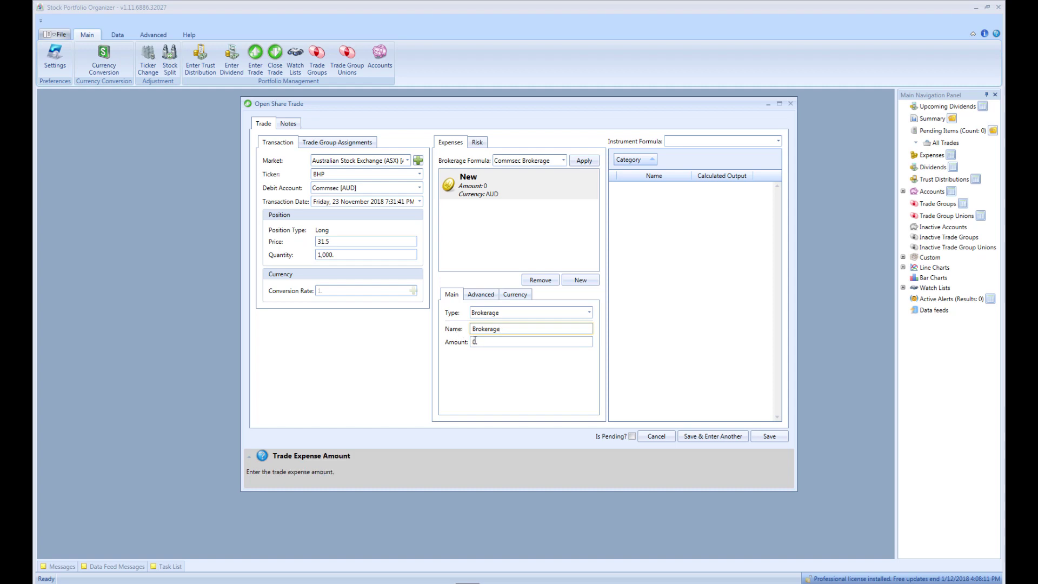
{"action": "type", "text": "2"}
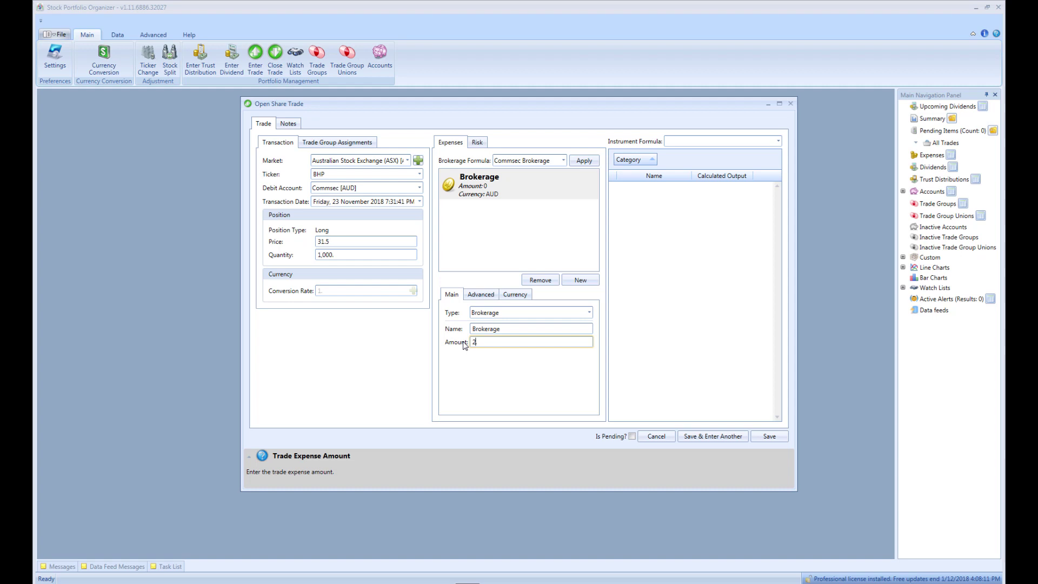
{"action": "type", "text": "9.95"}
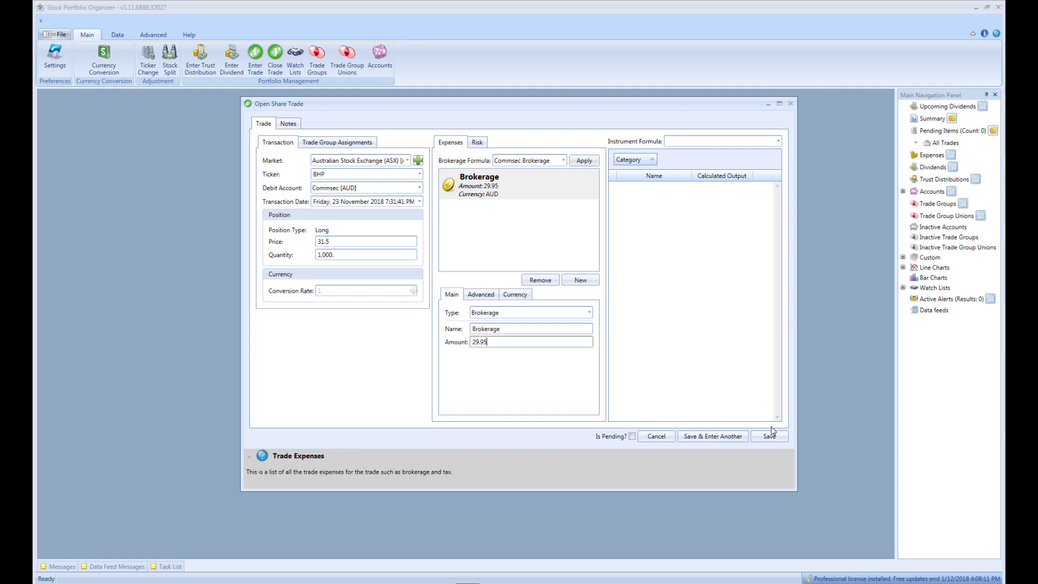
Save the BHP trade, then expand All Trades and show the Currently Open Trades grid.
{"action": "left_click", "coordinate": [769, 437]}
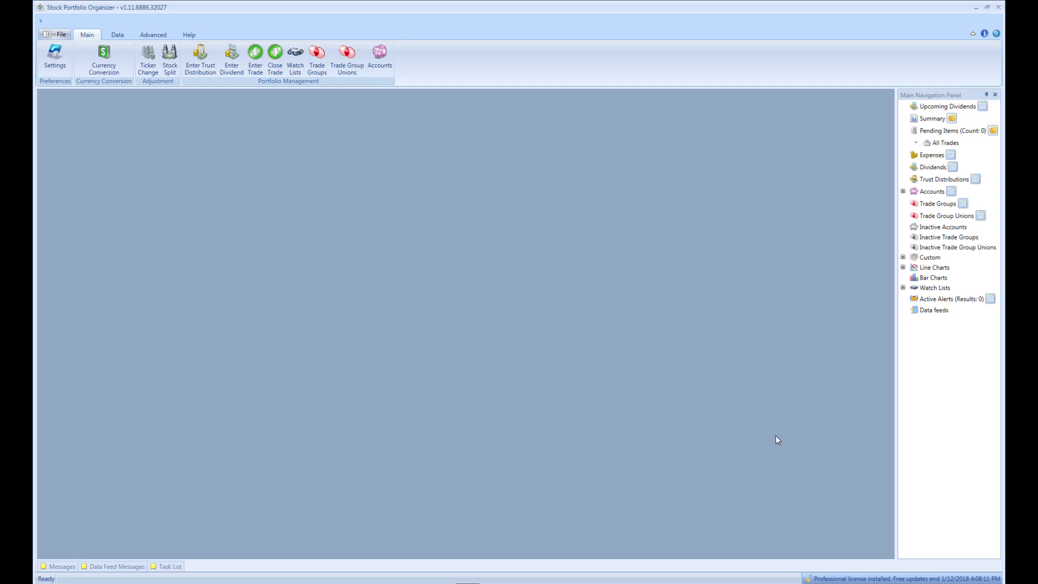
{"action": "left_click", "coordinate": [916, 143]}
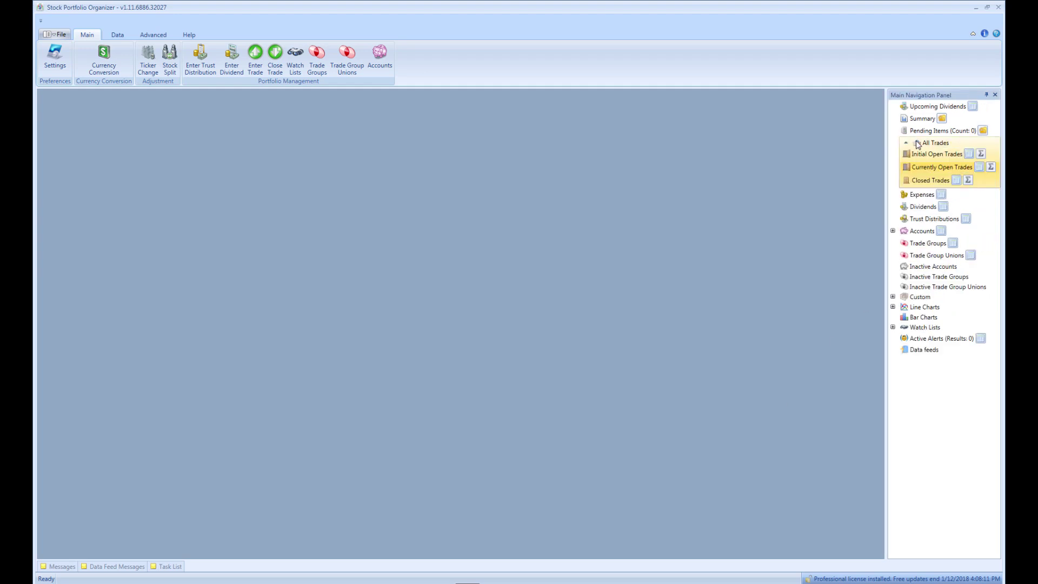
{"action": "left_click", "coordinate": [979, 168]}
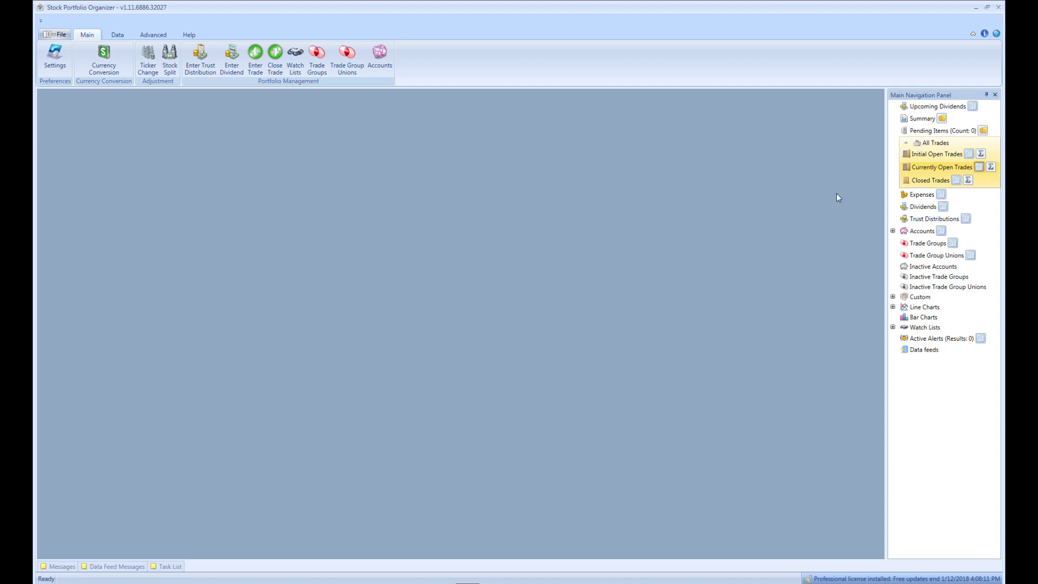